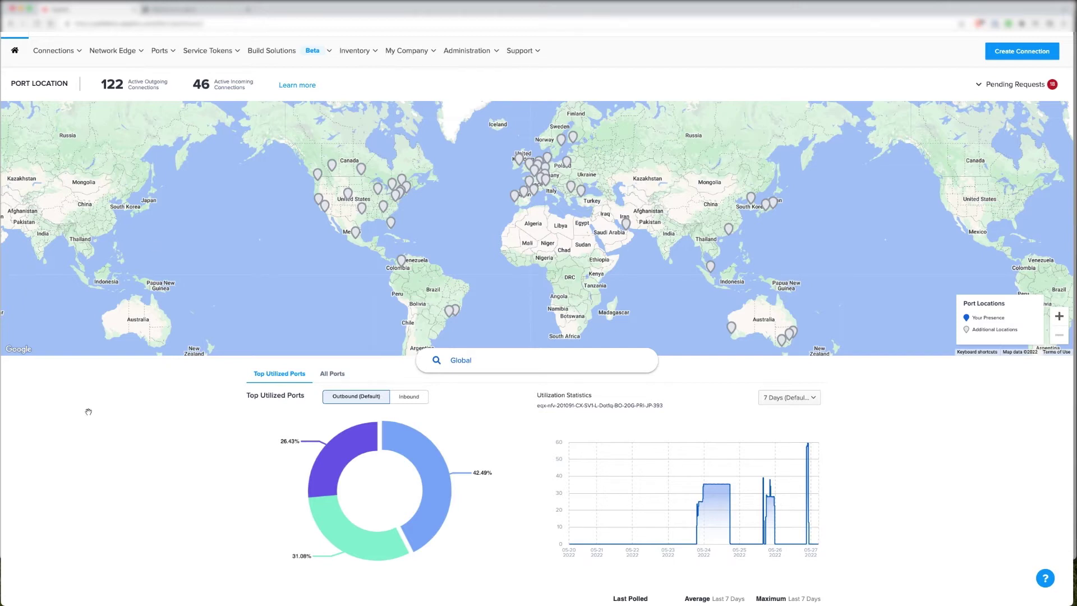
Start a new virtual edge device and select the F5 Networks NGINX vendor package
scroll(120, 318, "up", 1)
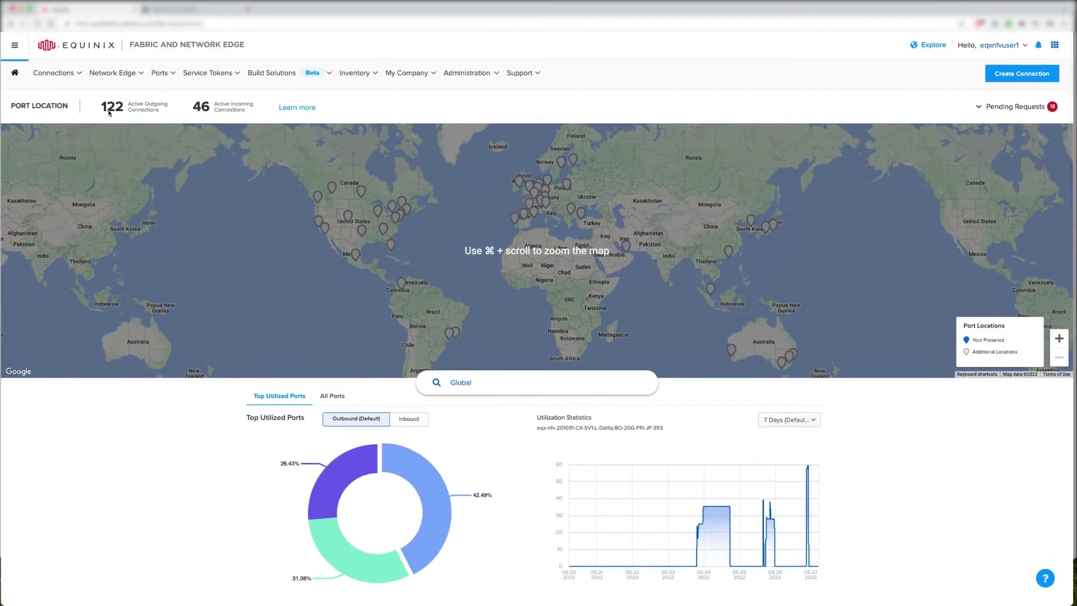
mouse_move(112, 74)
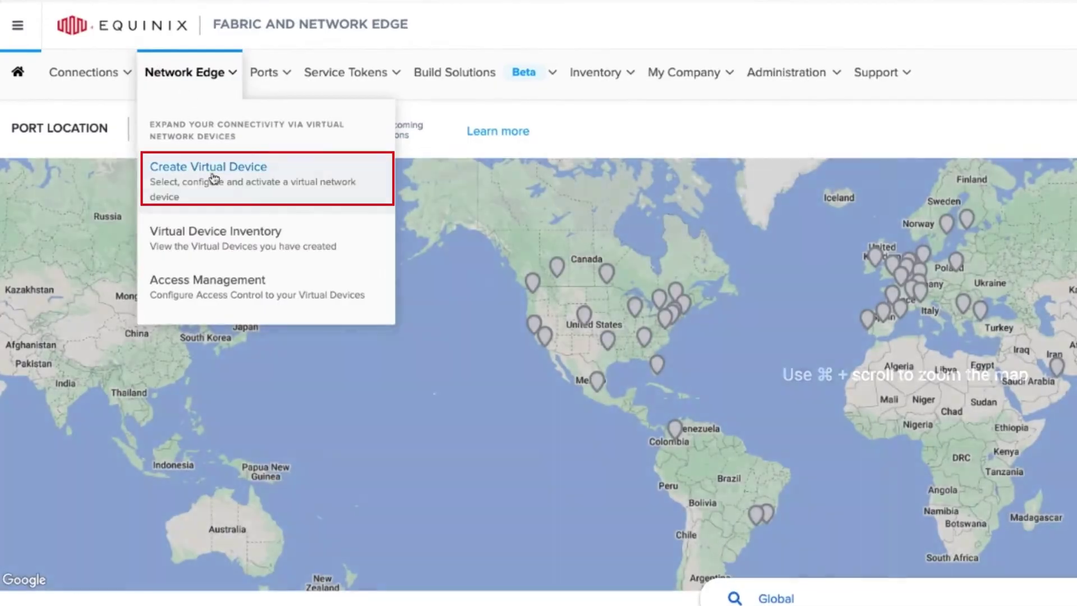
left_click(214, 178)
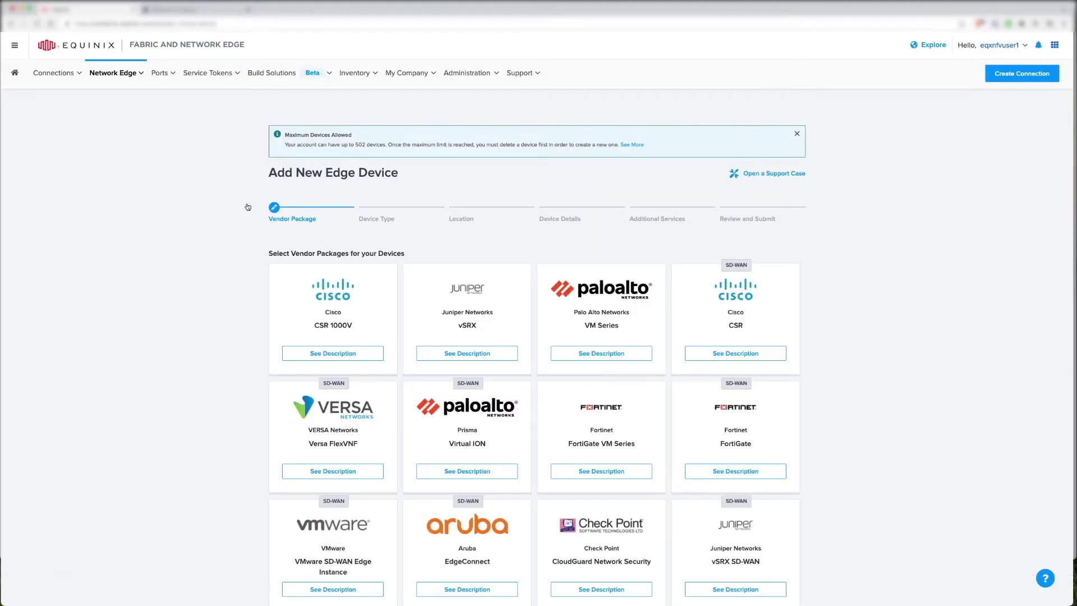
scroll(247, 207, "down", 5)
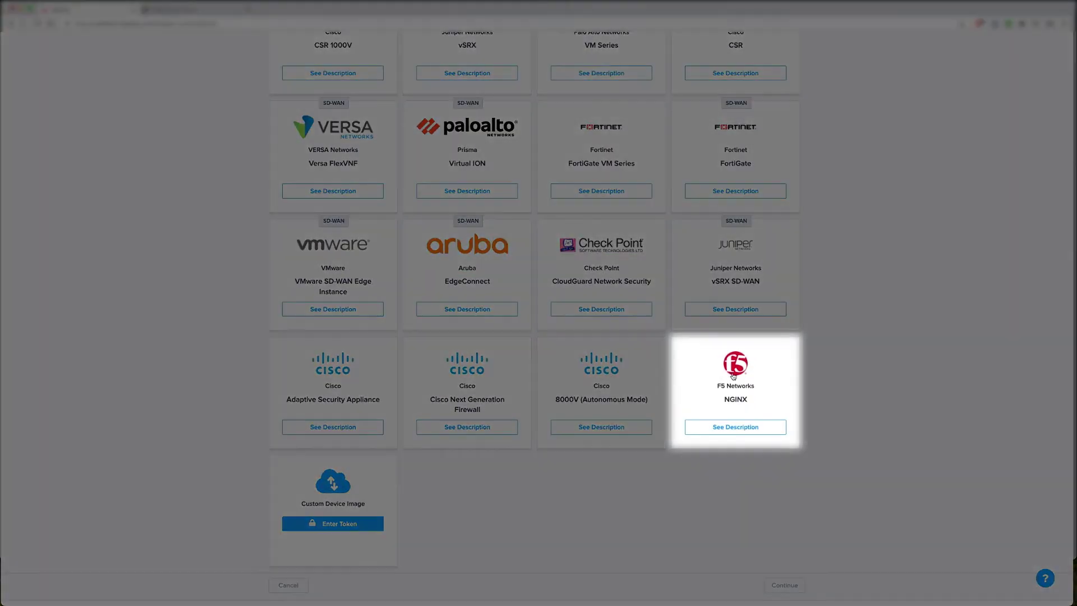
left_click(733, 374)
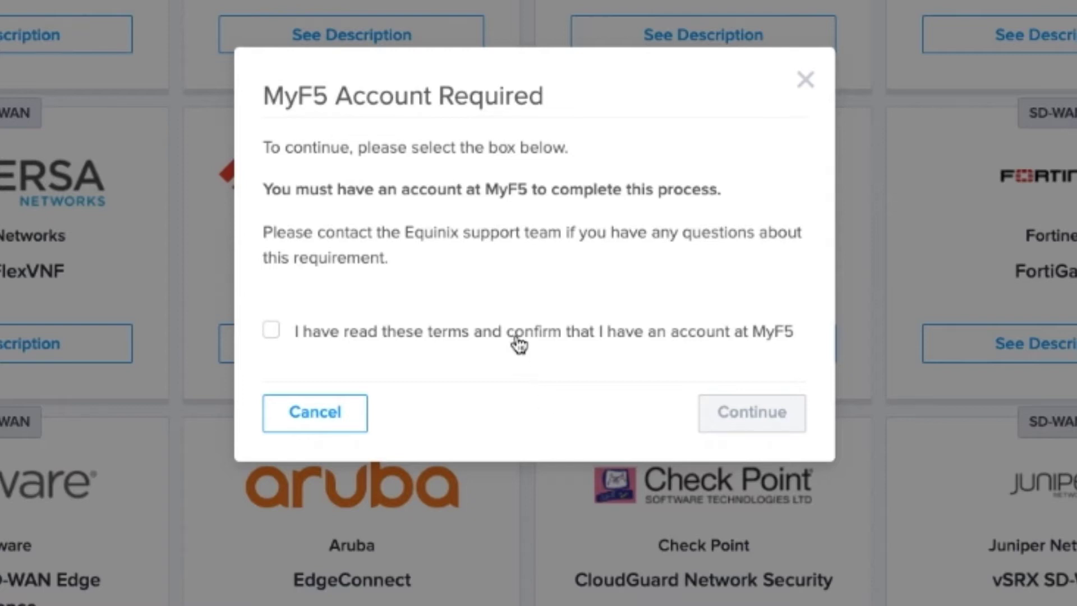
Confirm having a MyF5 account and proceed to the NGINX device type choices
left_click(486, 336)
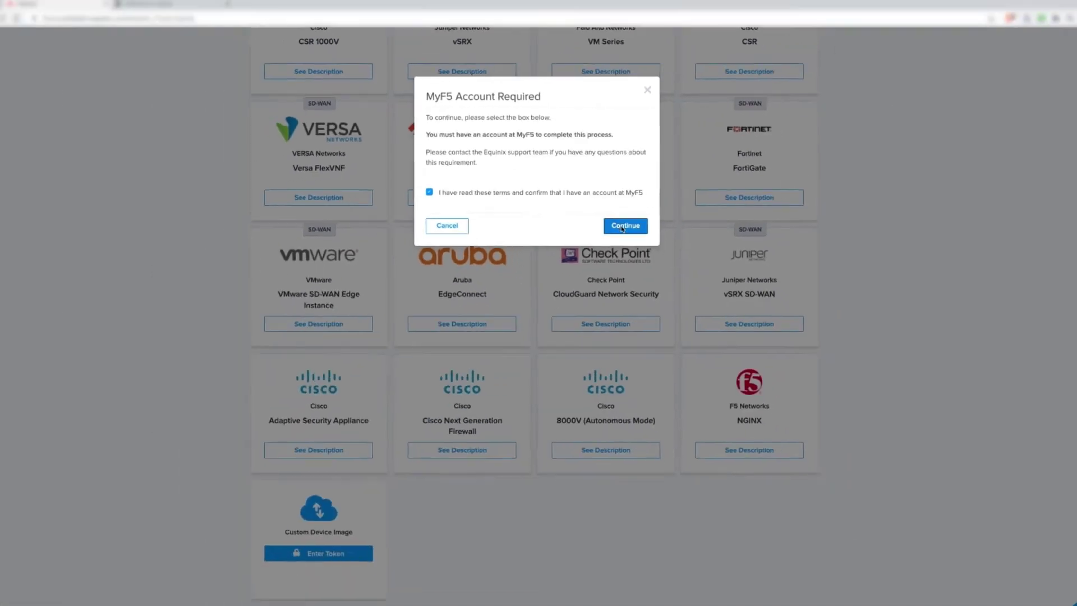
left_click(740, 395)
left_click(784, 583)
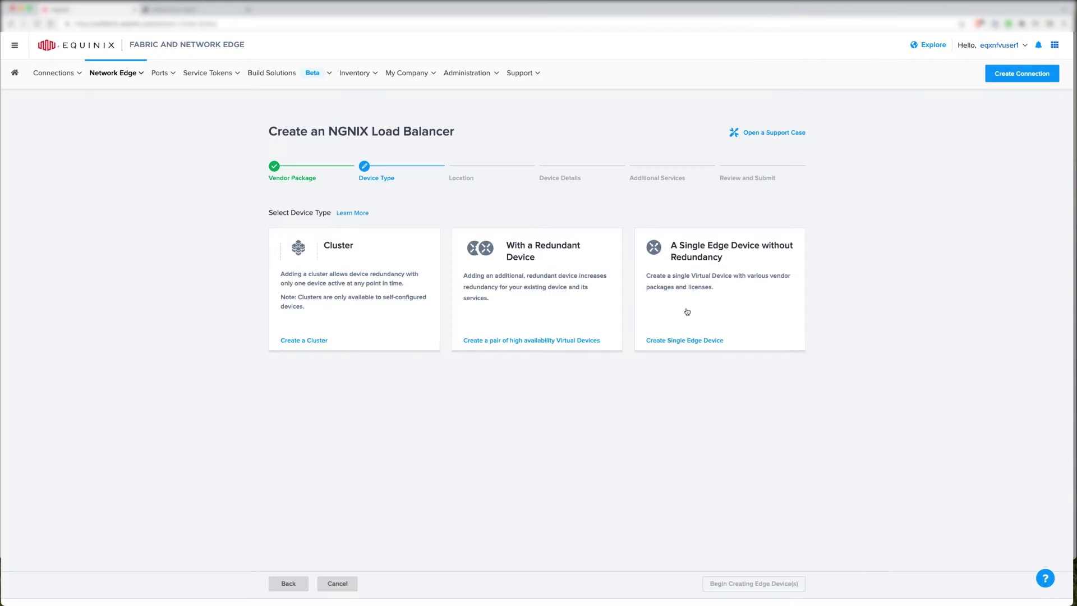
Create a single non-redundant edge device in the Sydney metro using the first billing account
left_click(684, 313)
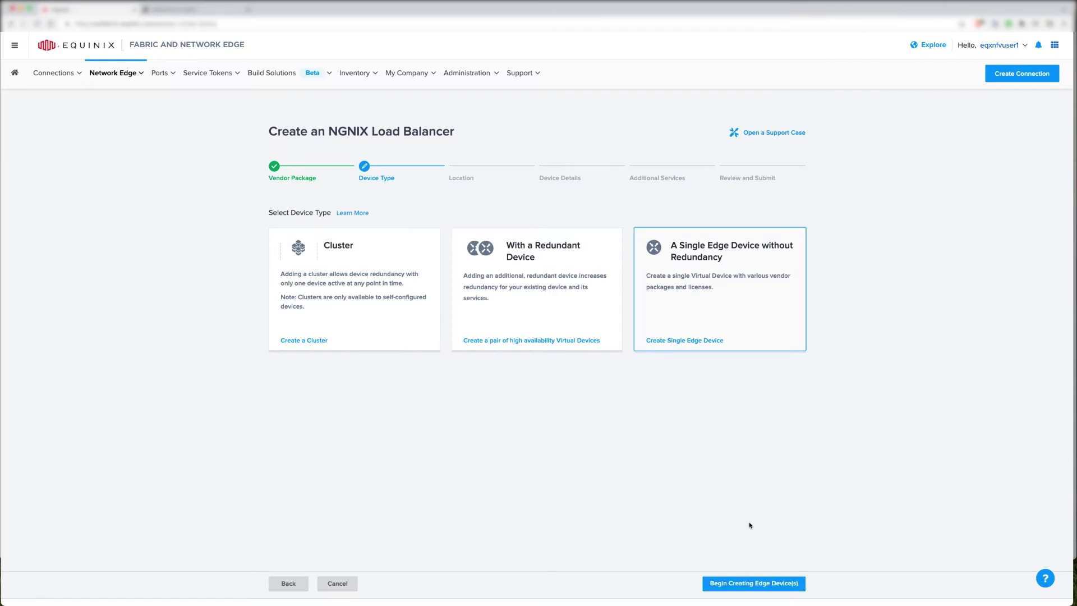
left_click(759, 584)
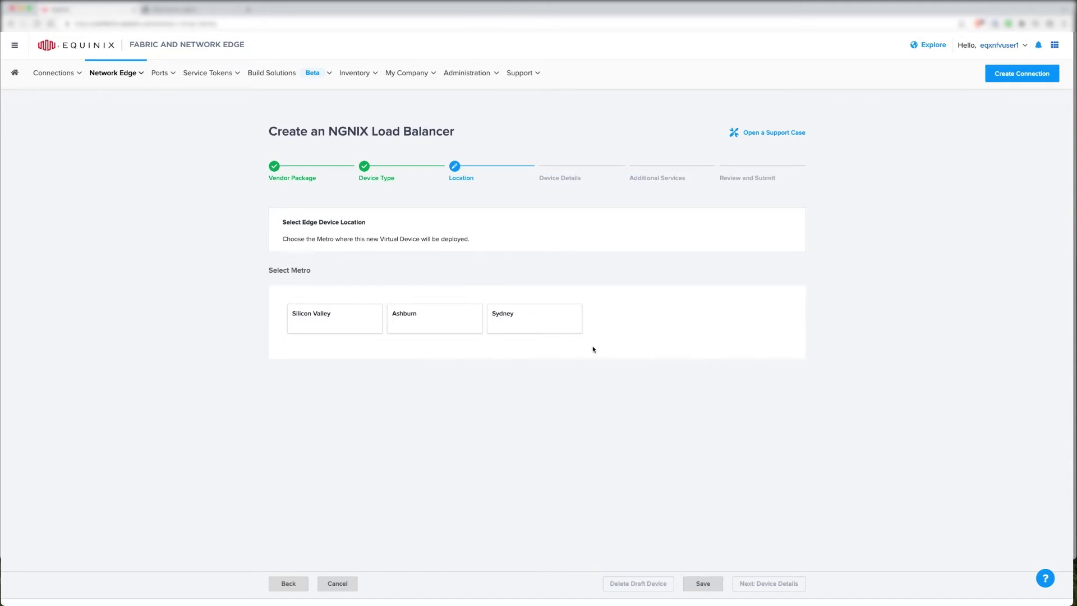
left_click(523, 318)
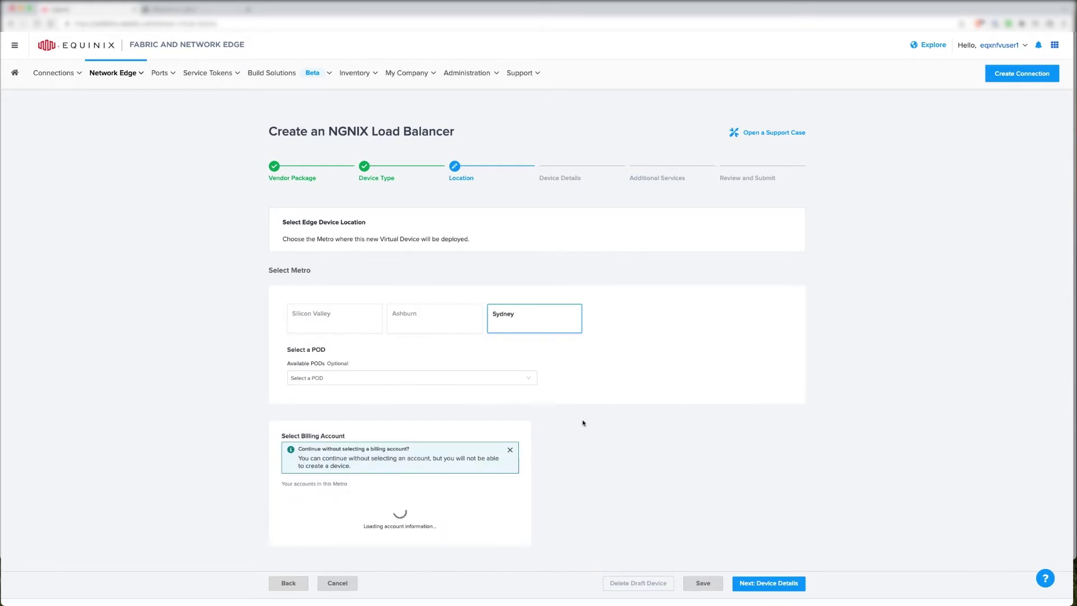
left_click(499, 499)
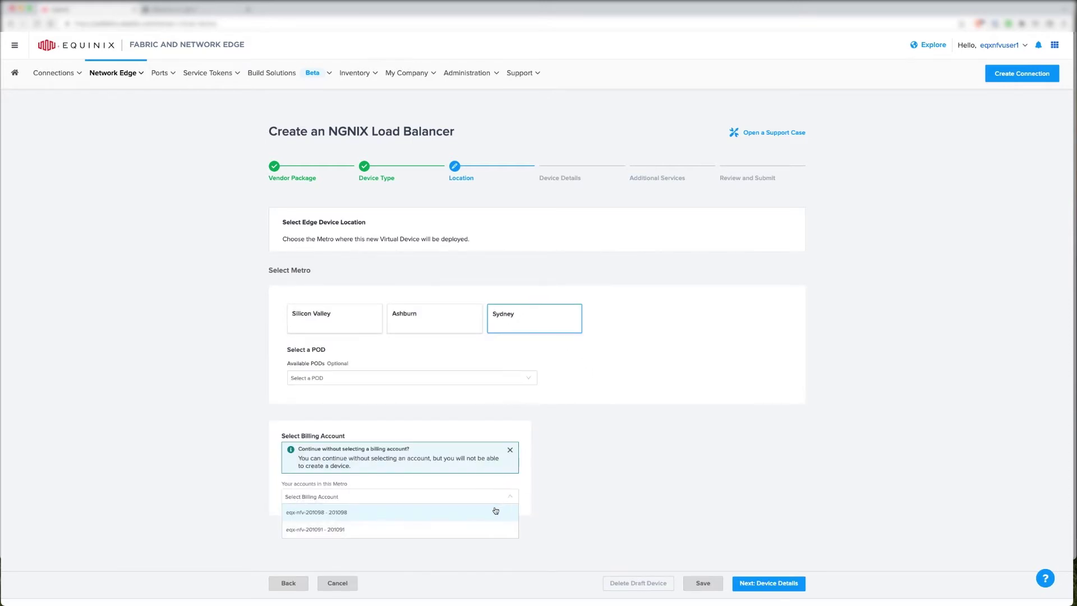
left_click(495, 509)
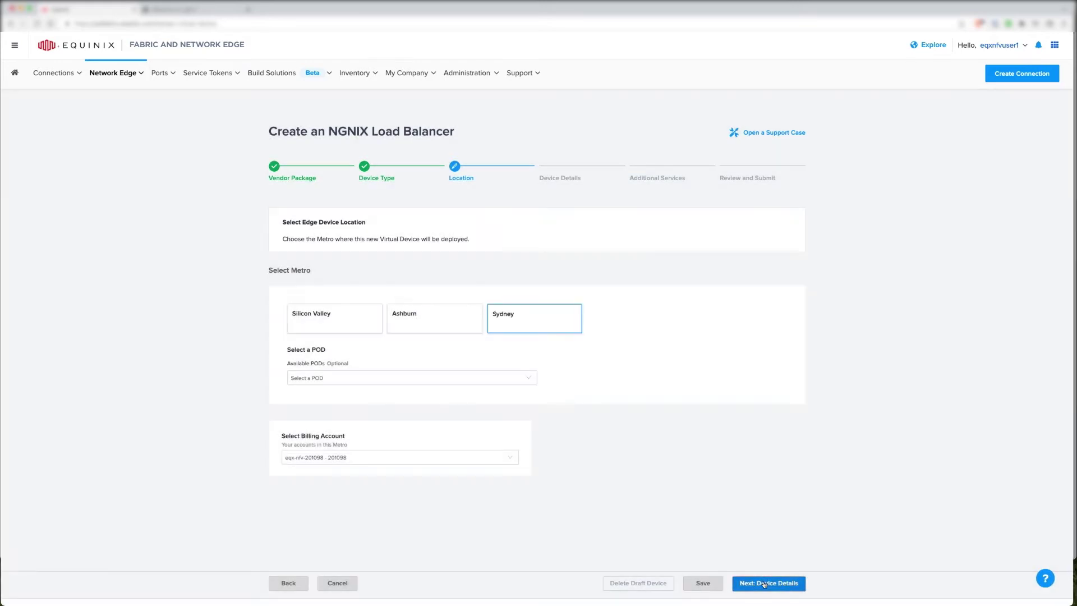
left_click(766, 583)
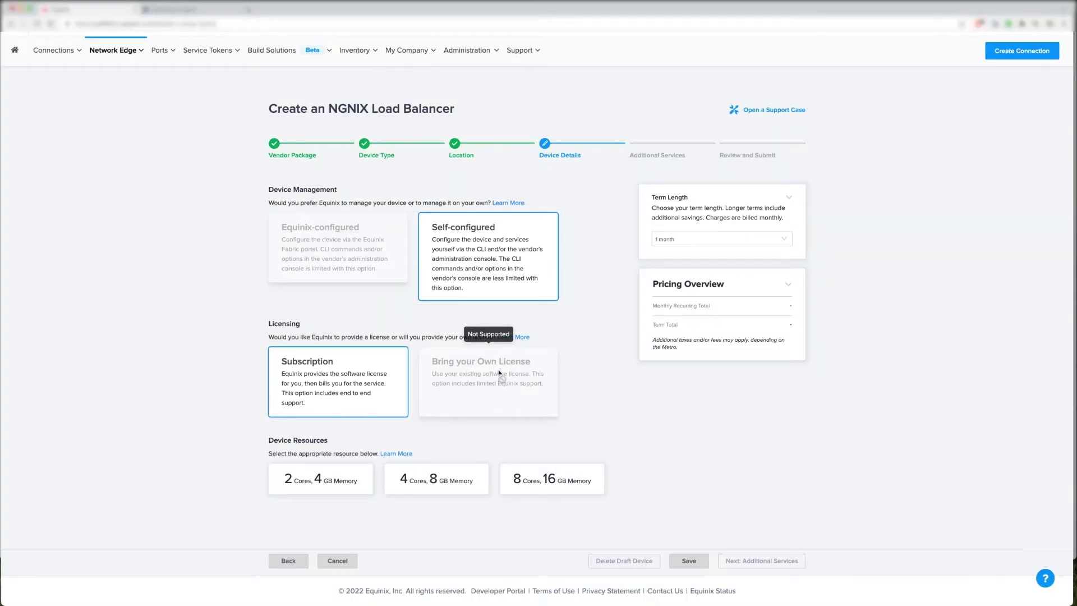
Give the device 2 cores and 4 GB memory, name it loadbalance-1 with host name prefix lb-1
mouse_move(336, 250)
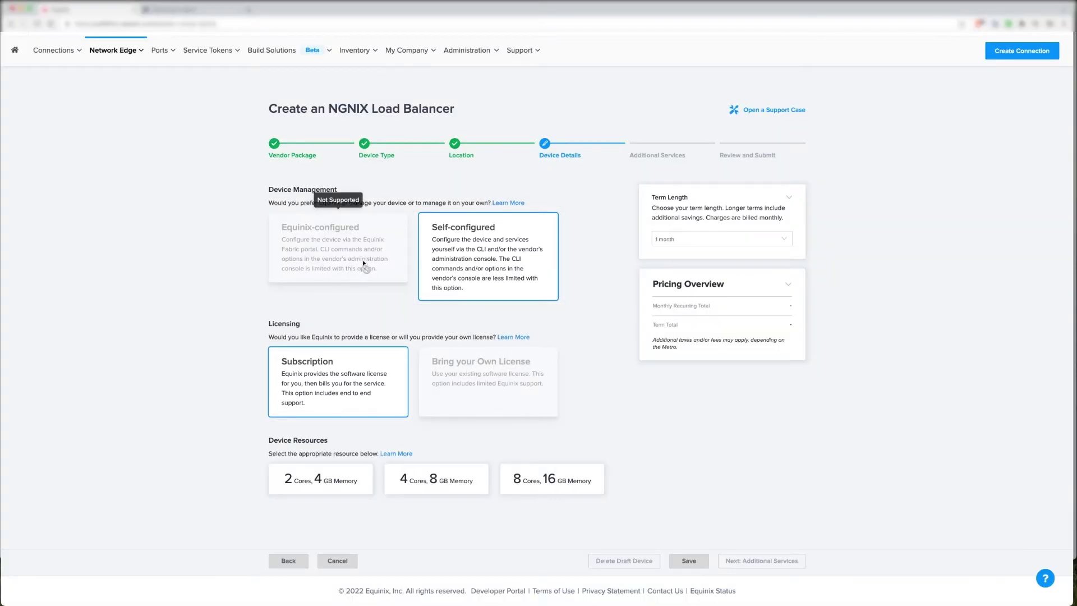
left_click(327, 478)
scroll(442, 474, "down", 4)
scroll(442, 477, "down", 3)
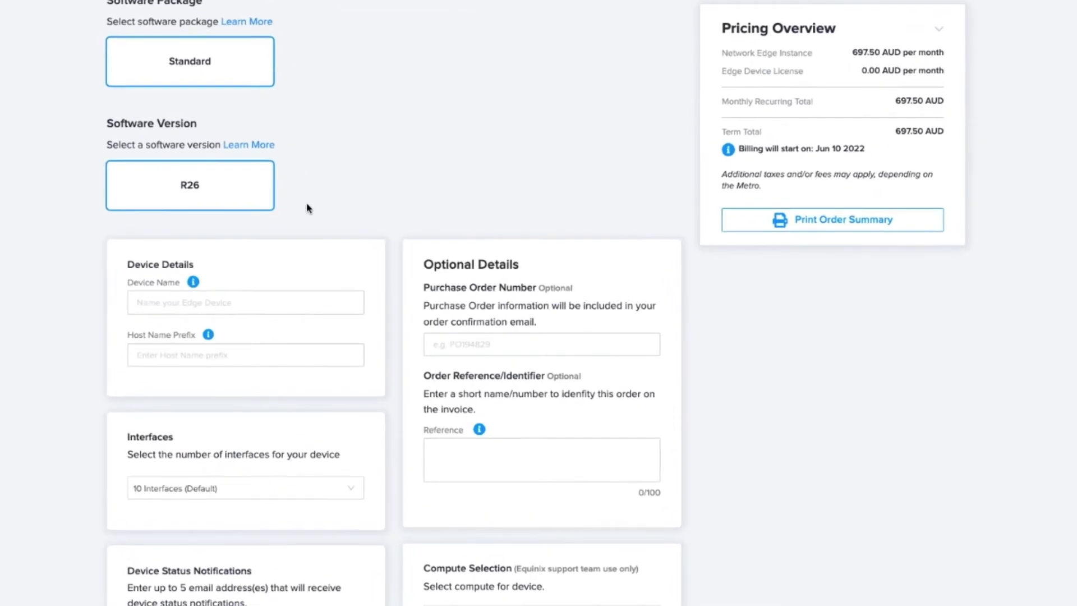
left_click(288, 298)
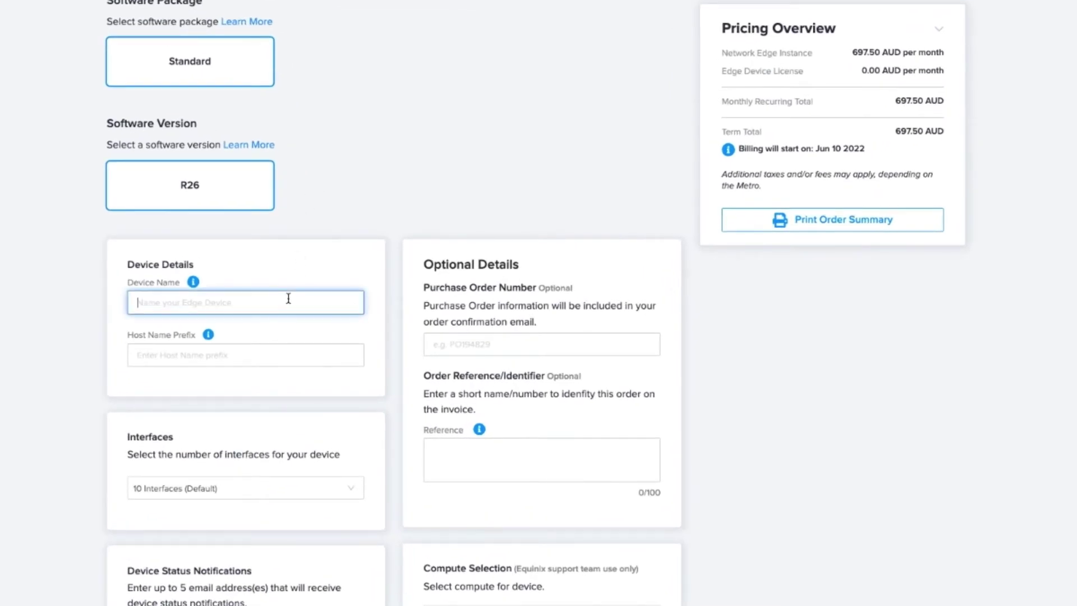
type("loadbalance-1")
left_click(194, 355)
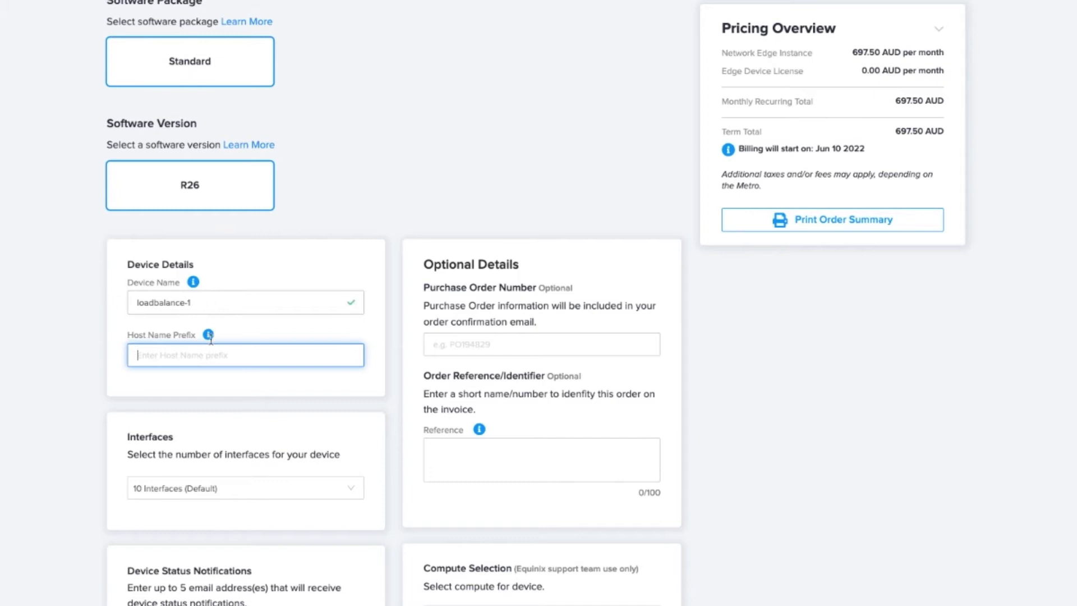
type("lb-1")
Keep the default 10 interfaces and enter an e-mail address for device status notifications
scroll(152, 385, "down", 2)
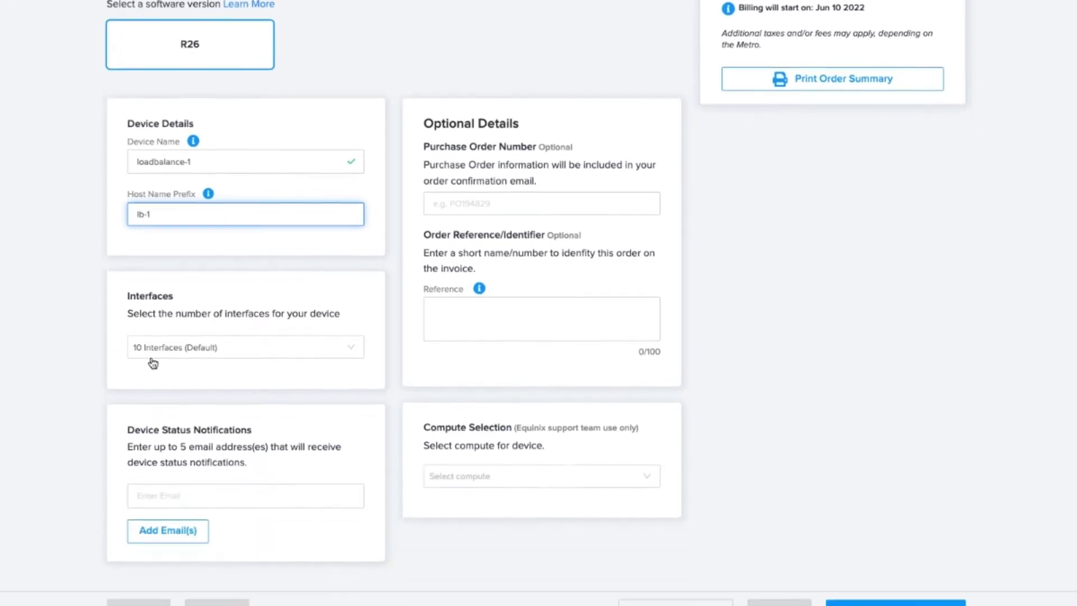
scroll(153, 385, "down", 1)
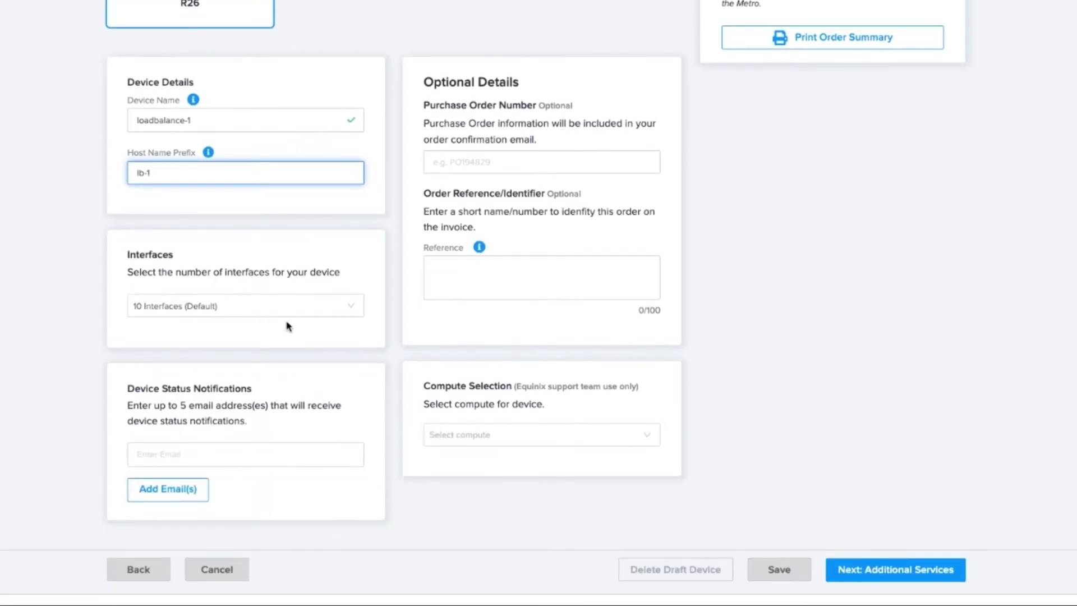
left_click(345, 308)
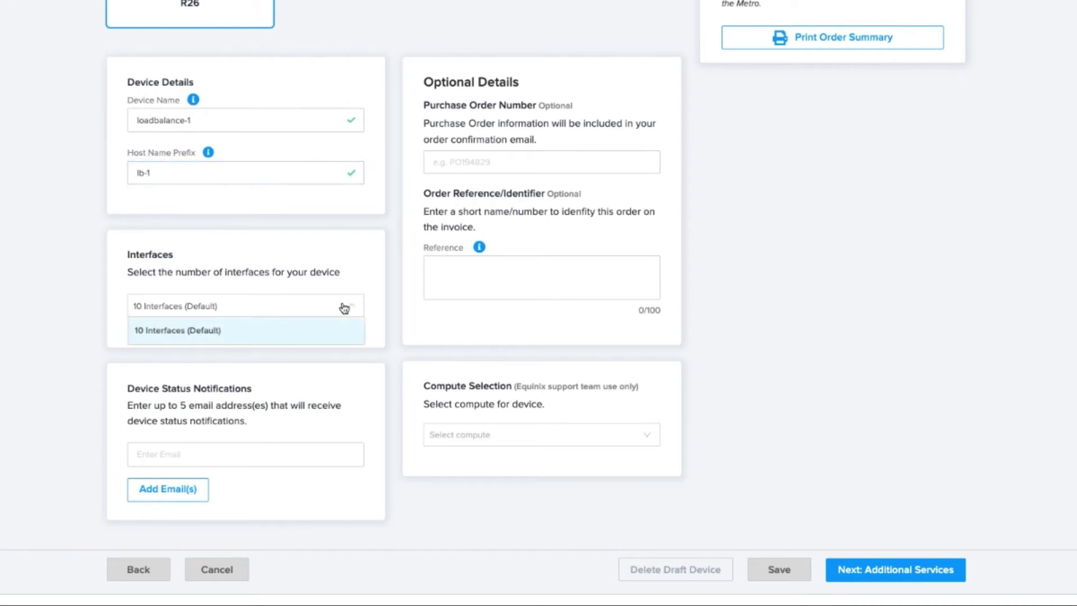
left_click(331, 252)
left_click(229, 450)
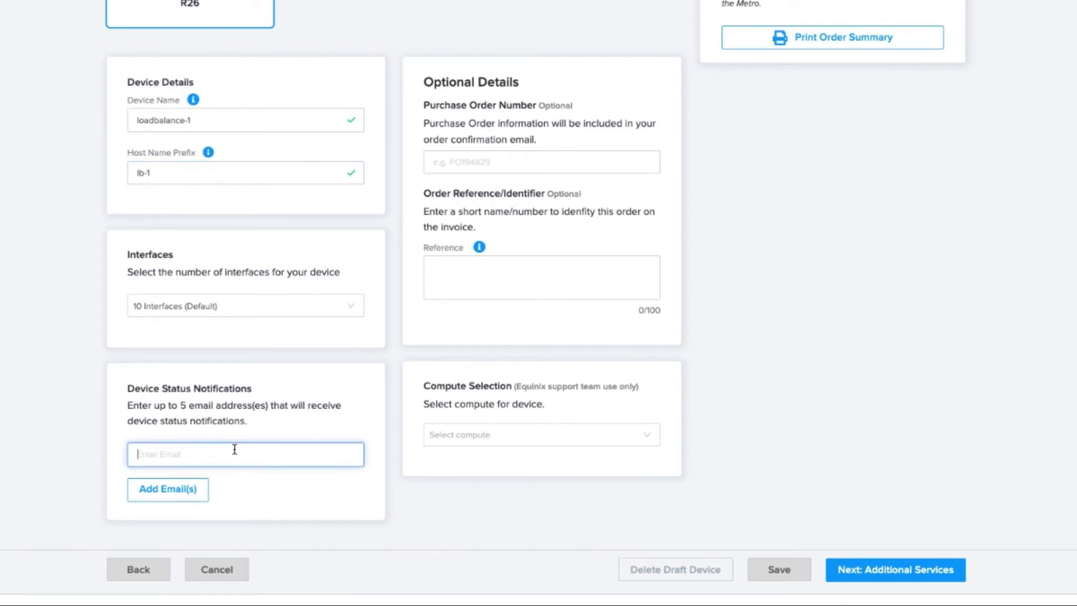
type("test@gmail.com")
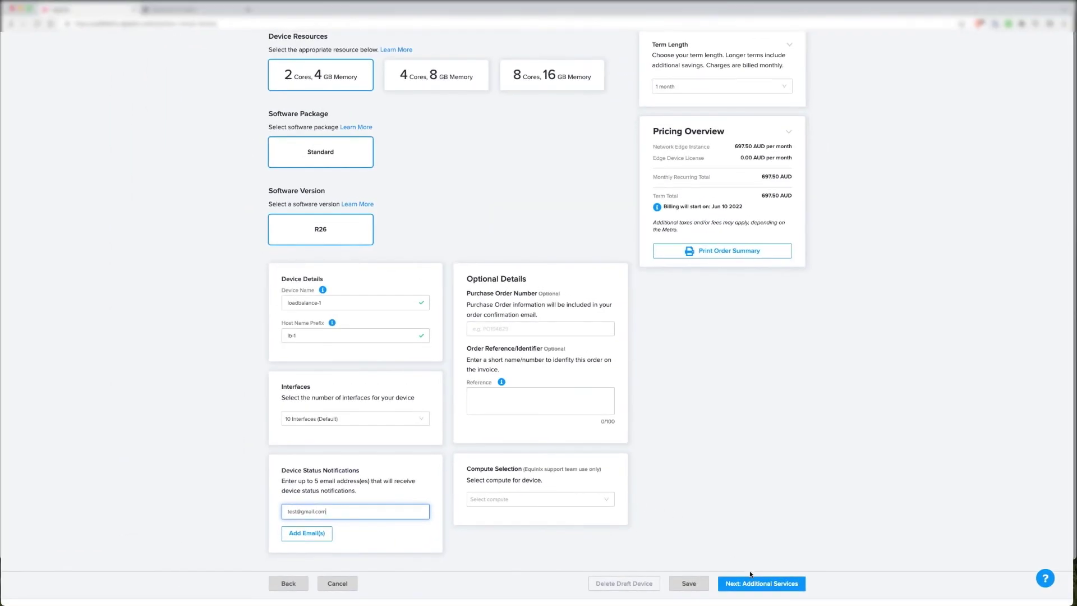
left_click(929, 569)
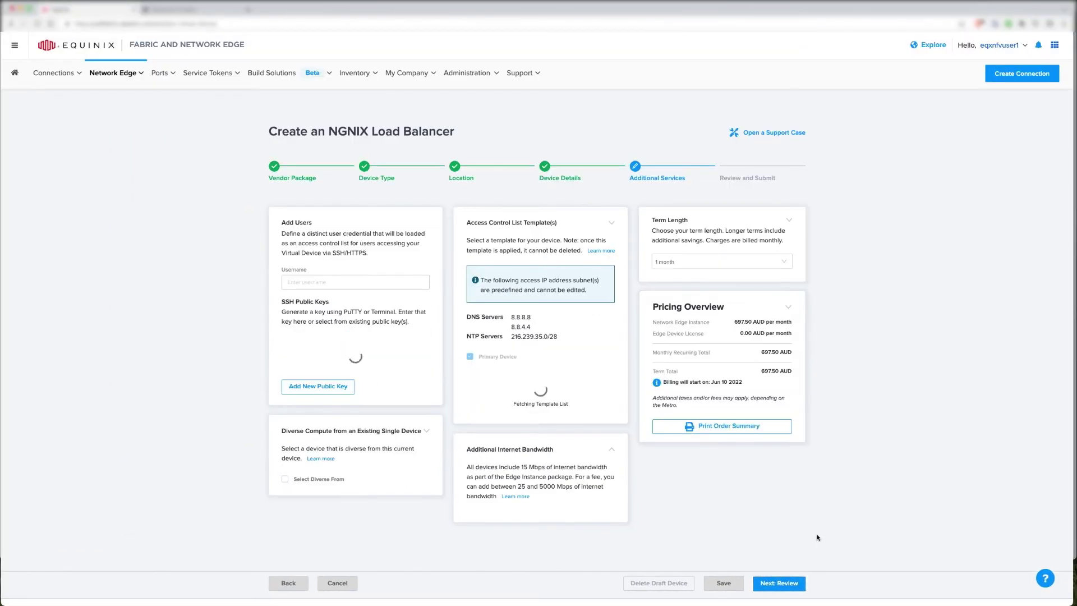
left_click(330, 280)
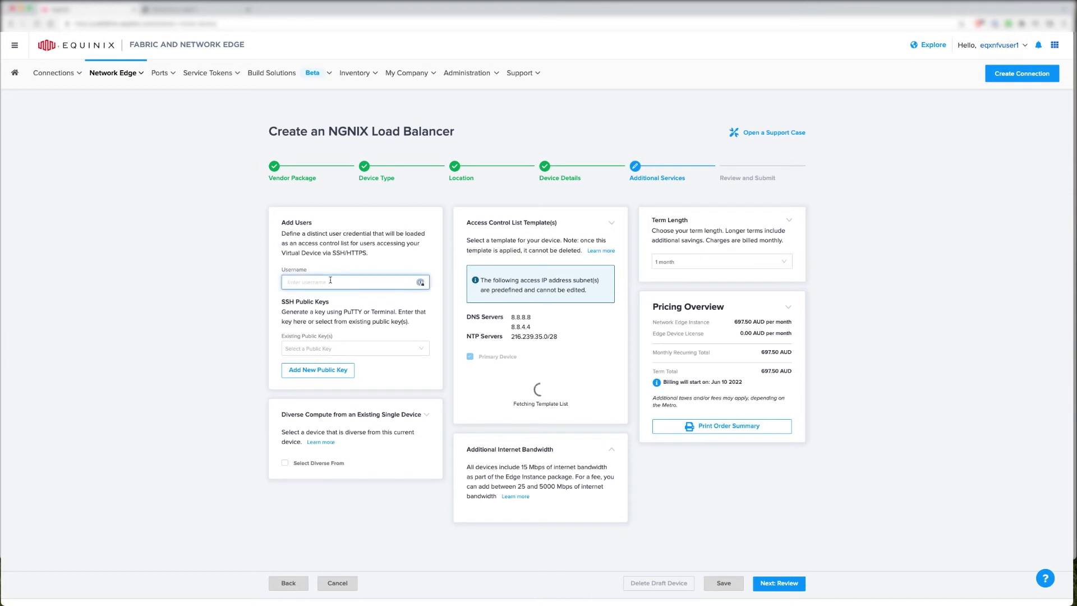
type("admin")
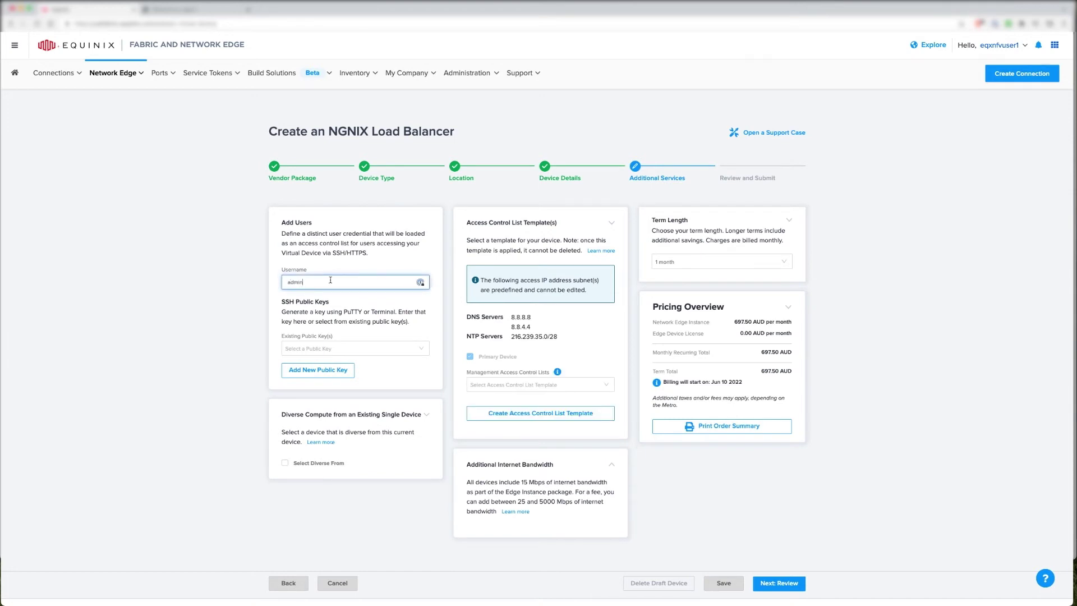
left_click(409, 347)
left_click(375, 380)
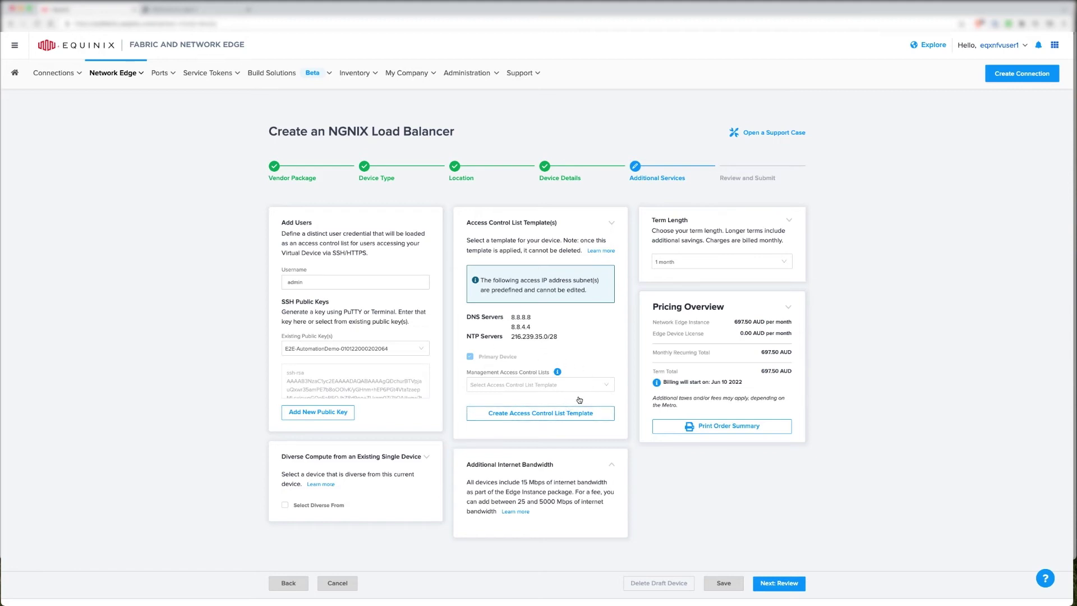
Apply the Acl-template management access control list and proceed to the order review
left_click(608, 387)
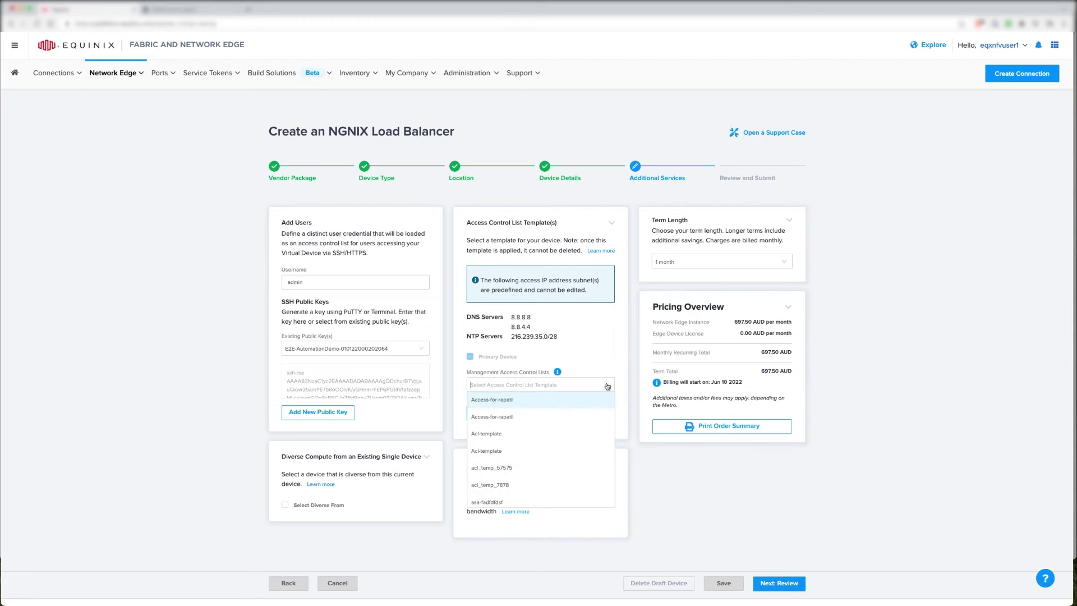
left_click(577, 433)
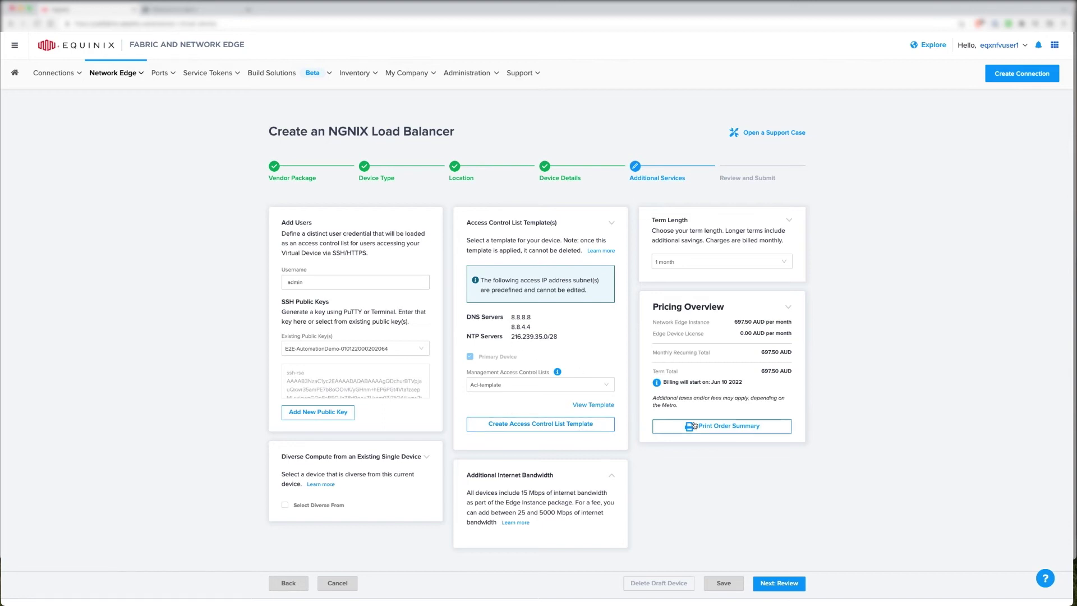
left_click(793, 581)
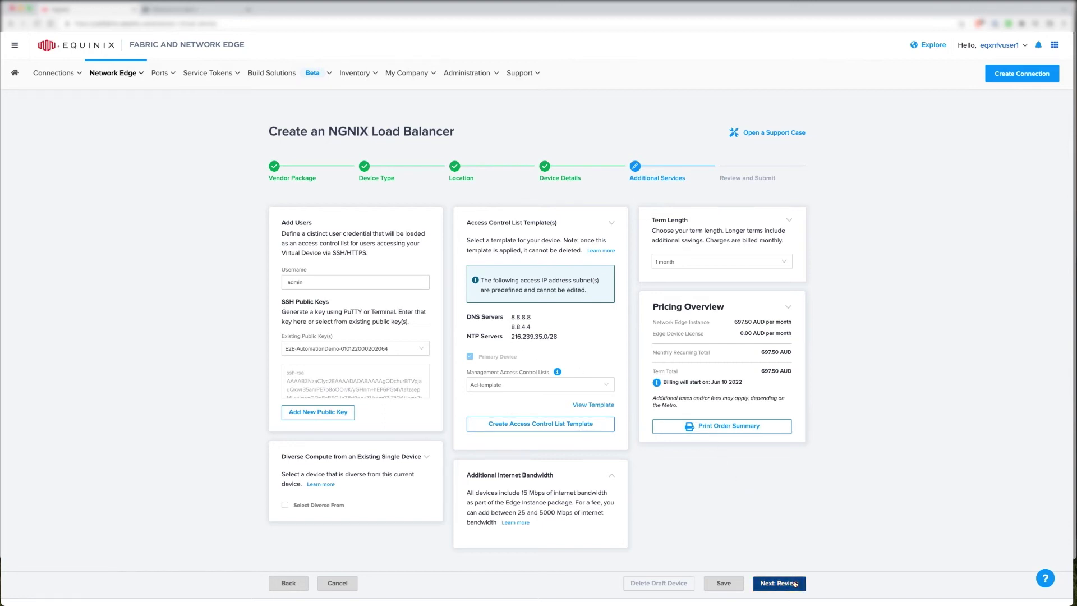
Review the loadbalance-1 Sydney order summary, then switch to the Welcome to nginx! browser tab
scroll(139, 318, "down", 5)
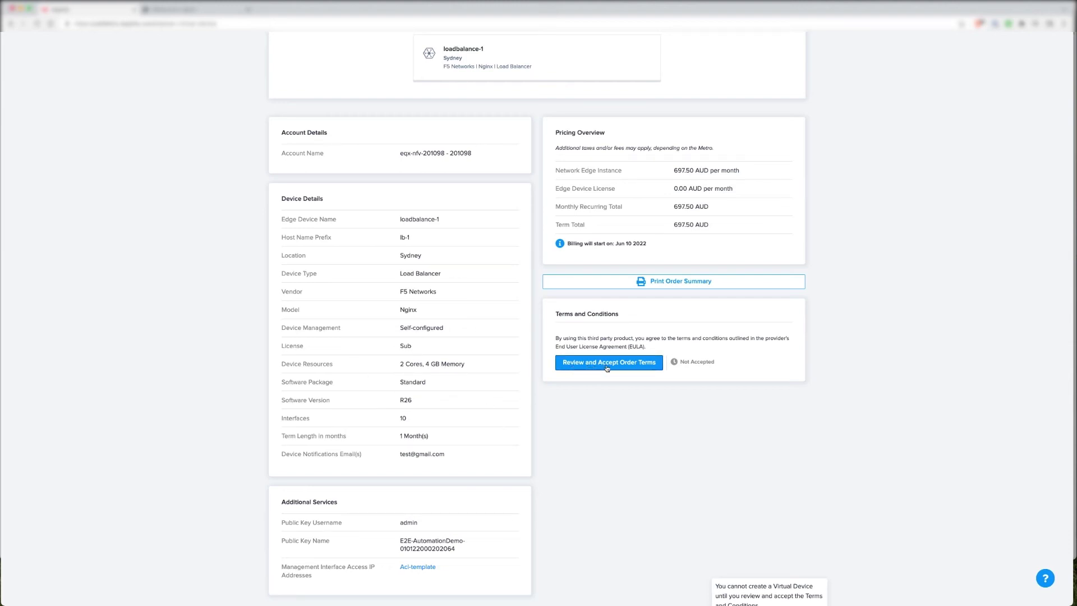
scroll(622, 386, "down", 2)
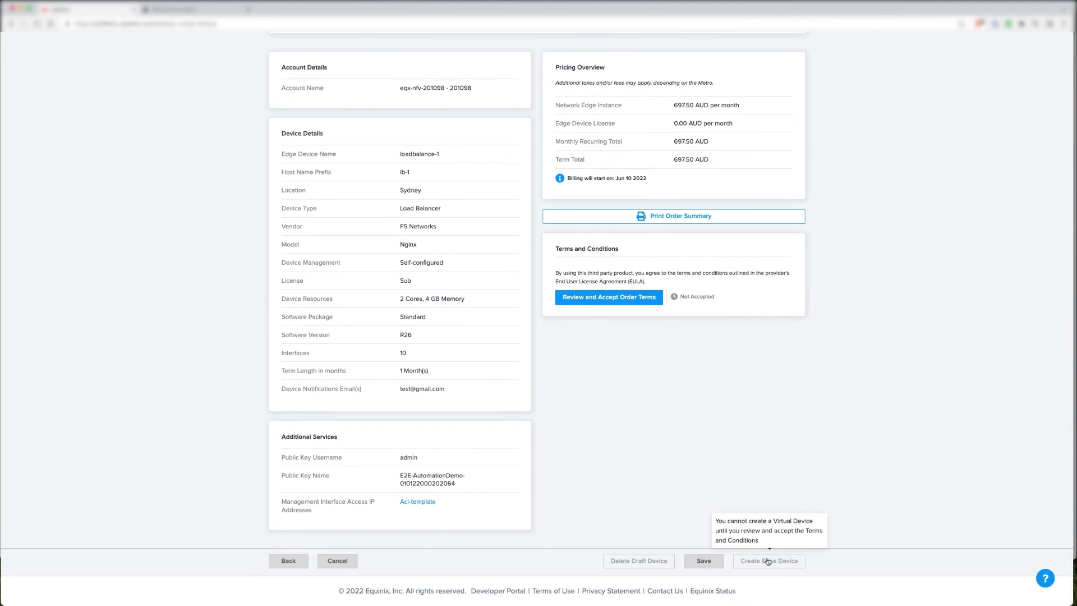
scroll(258, 346, "up", 5)
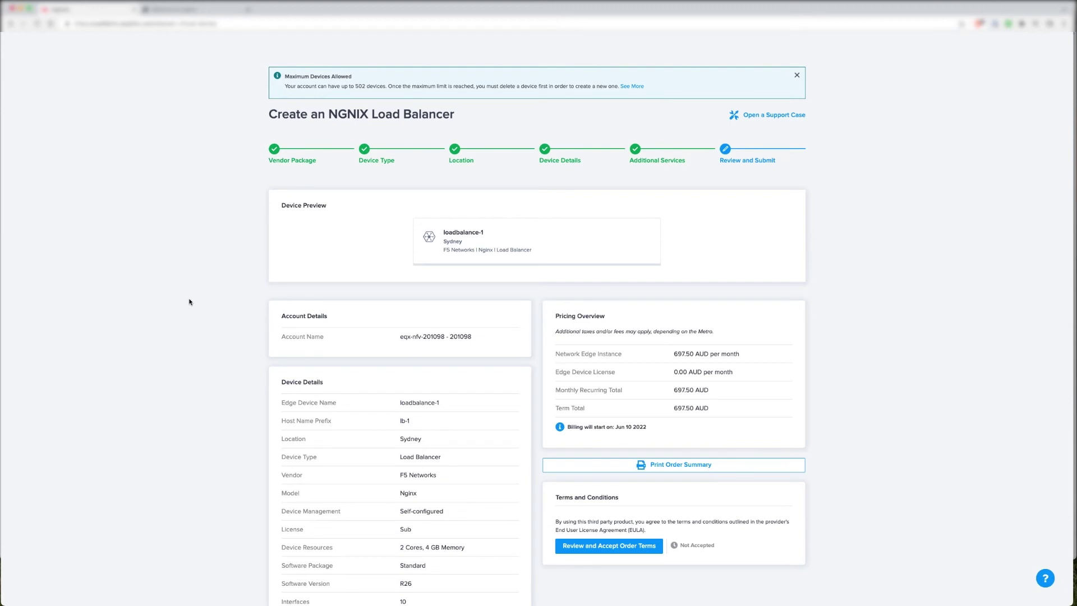
left_click(193, 10)
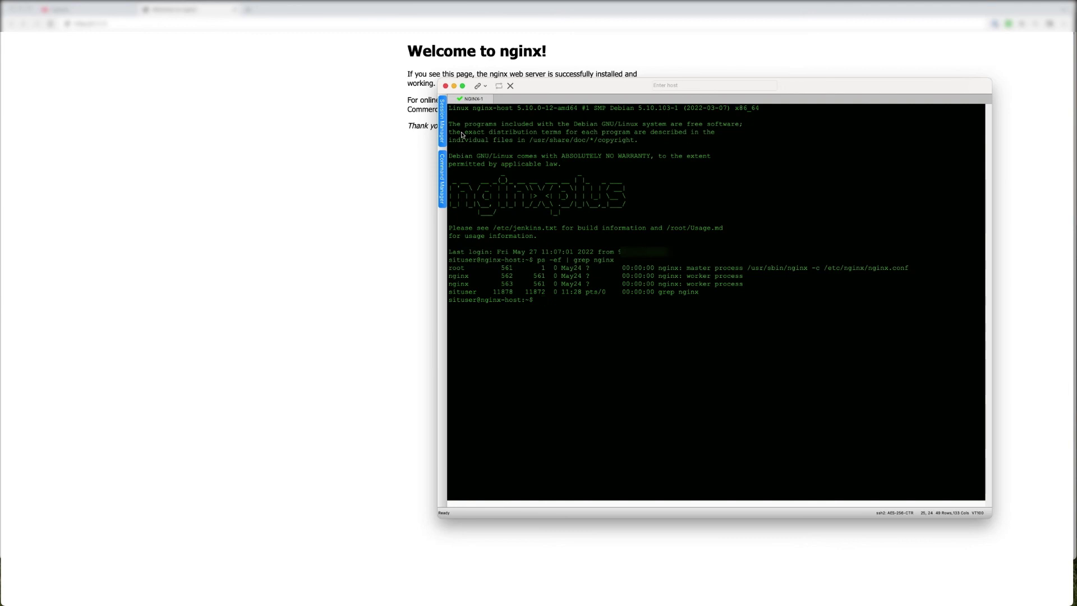
Highlight the ps -ef | grep nginx command in the nginx-host SSH session
left_click_drag(541, 264, 593, 264)
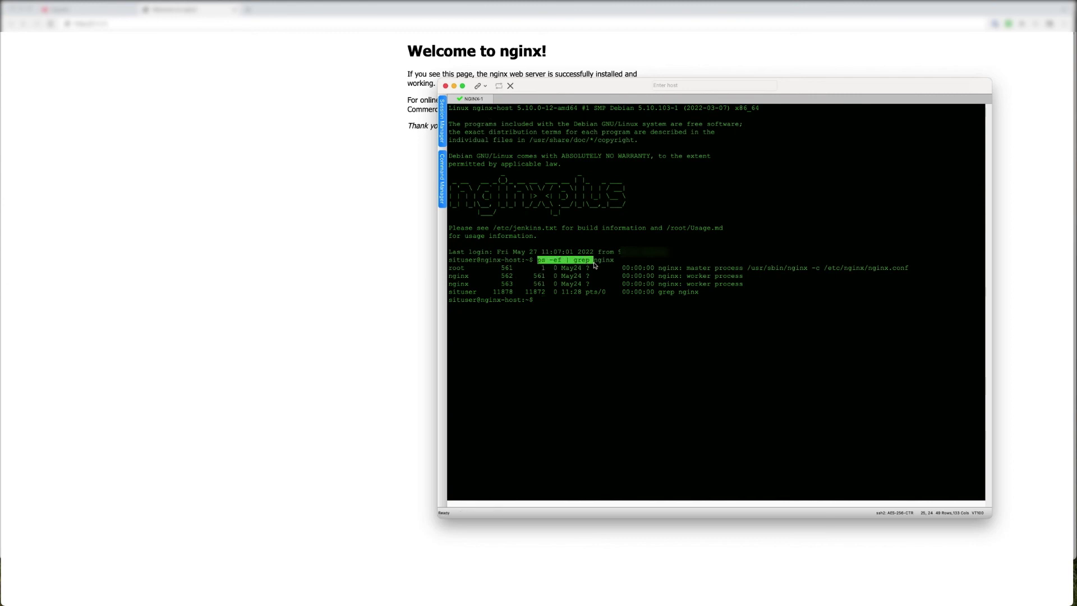